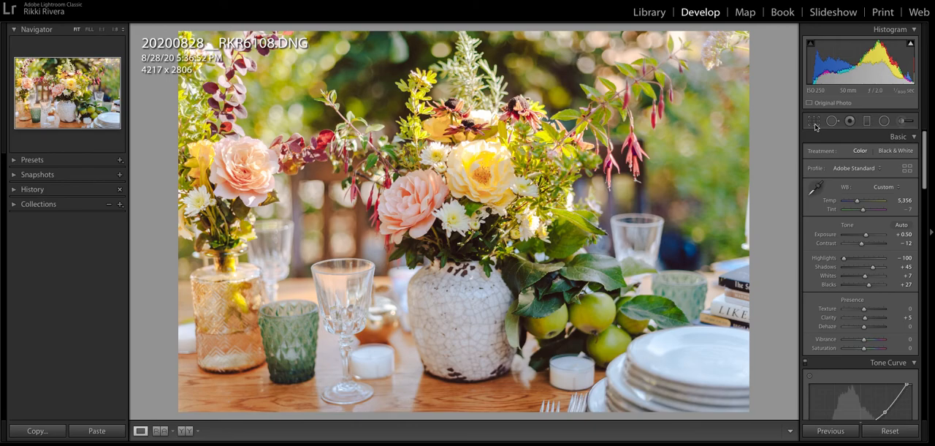
# Straighten the table-setting photo to an angle of about 0.66, tighten its crop to about 3972 x 2643, and apply it
pyautogui.click(813, 122)
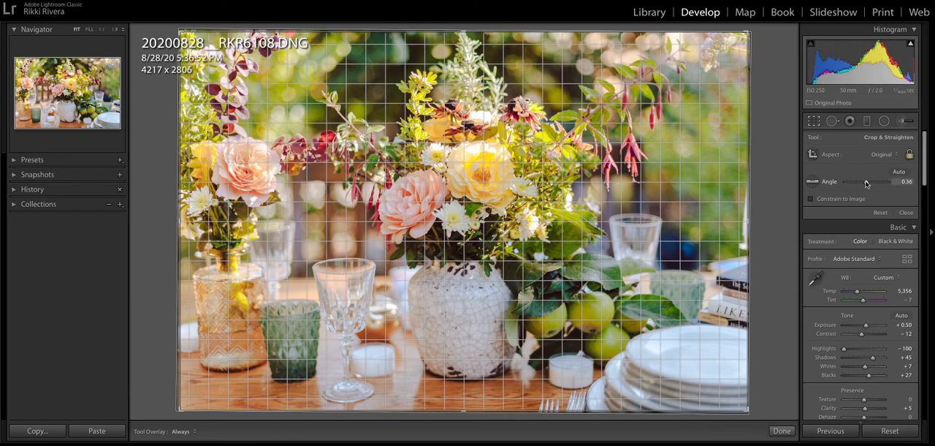
pyautogui.moveTo(867, 183); pyautogui.dragTo(866, 183)
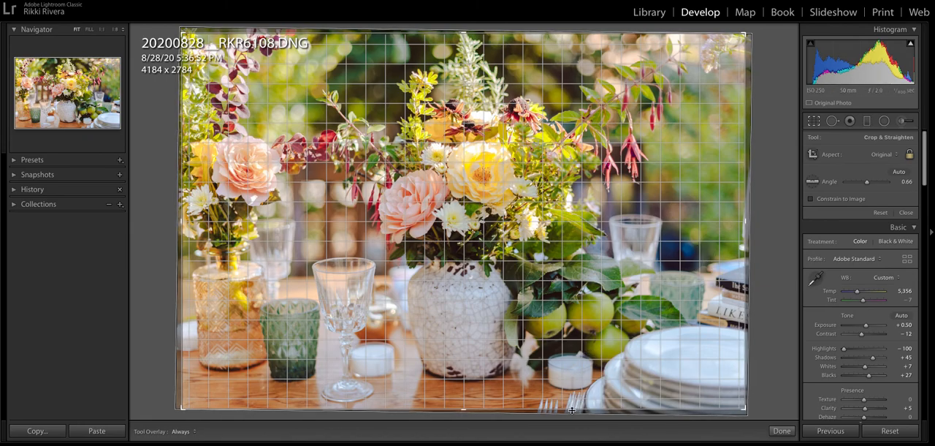
pyautogui.moveTo(571, 411); pyautogui.dragTo(577, 398)
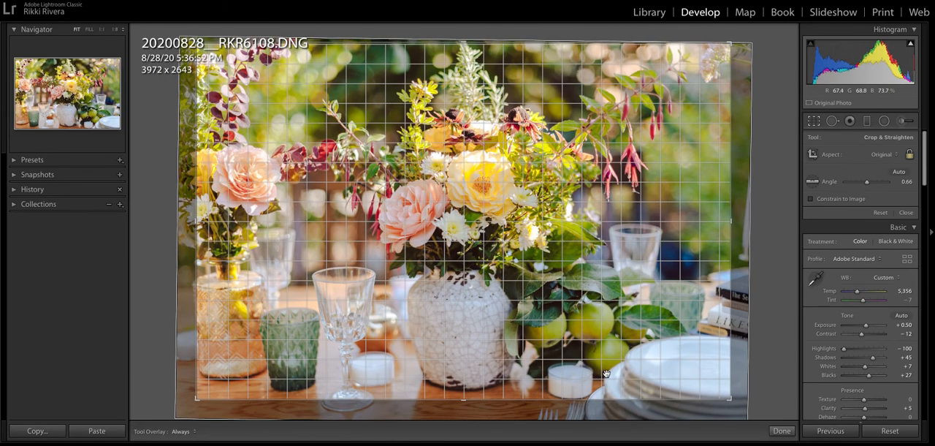
pyautogui.press('Return')
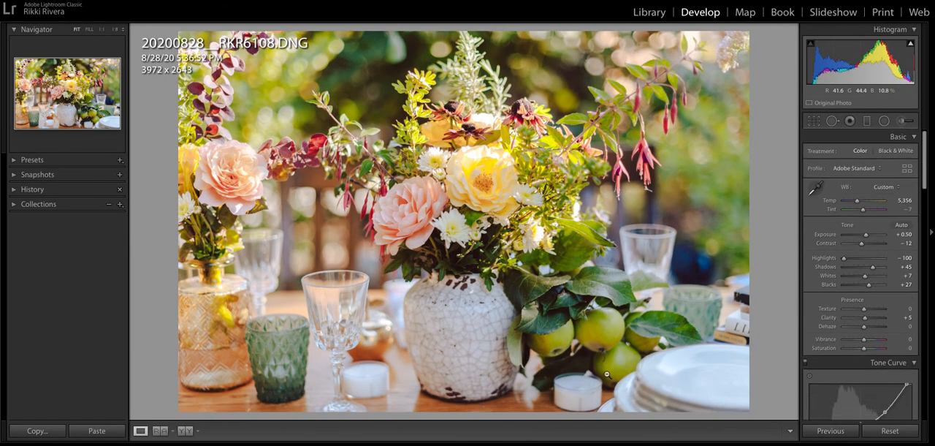
# Open the next photo, the vertical flower close-up, for cropping and rotate it to an angle of about 1.44
pyautogui.press('Right')
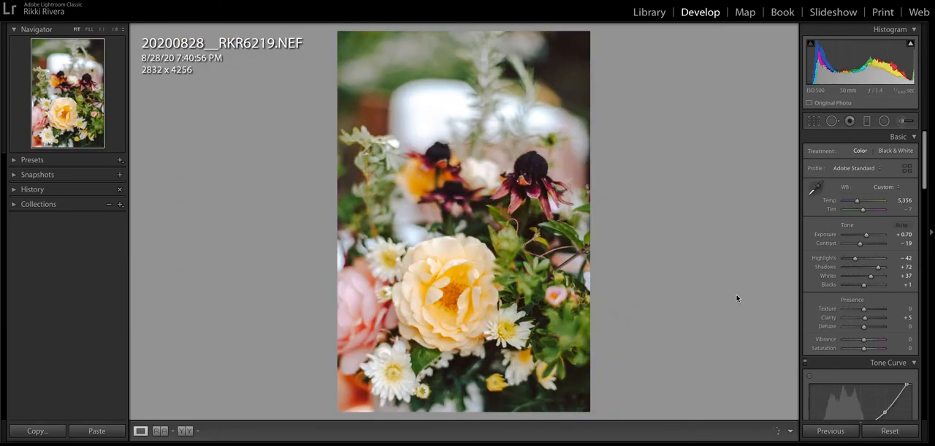
pyautogui.click(814, 121)
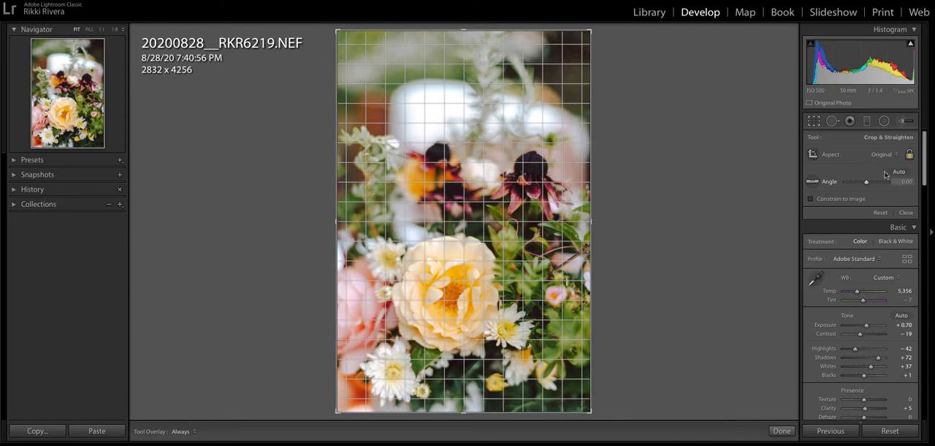
pyautogui.moveTo(653, 162); pyautogui.dragTo(620, 133)
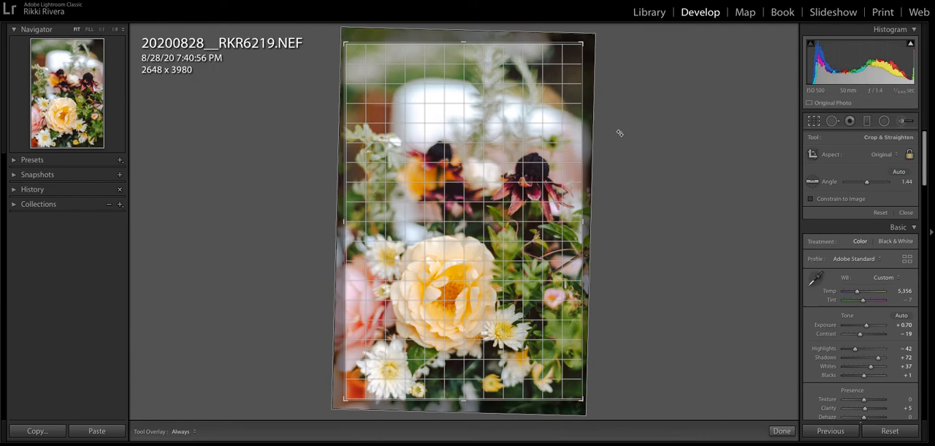
# Switch the crop to landscape orientation, shift the photo upward within the frame, and switch back to portrait
pyautogui.press('x')
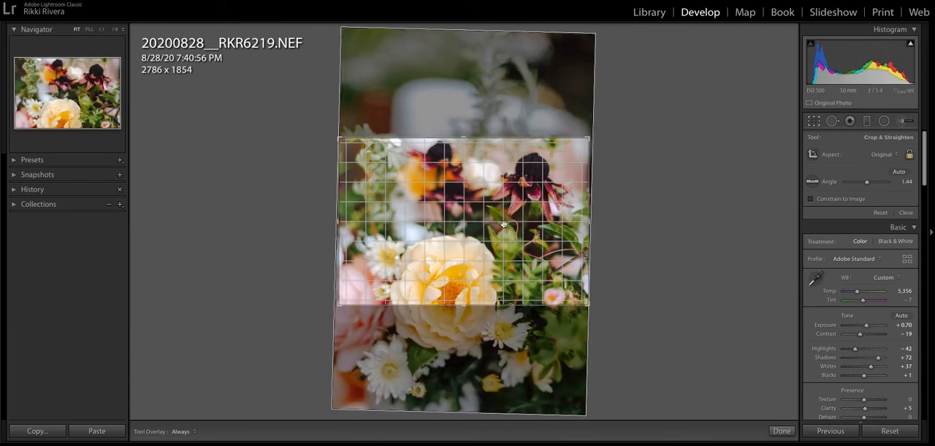
pyautogui.moveTo(508, 224); pyautogui.dragTo(507, 166)
pyautogui.press('x')
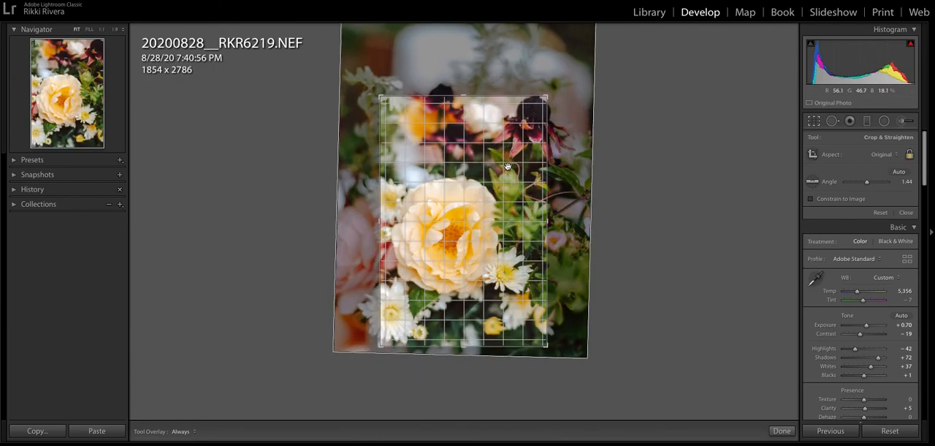
# Enlarge the portrait crop frame to about 2730 x 4102 so it covers nearly the whole flower photo
pyautogui.moveTo(548, 96); pyautogui.dragTo(620, 83)
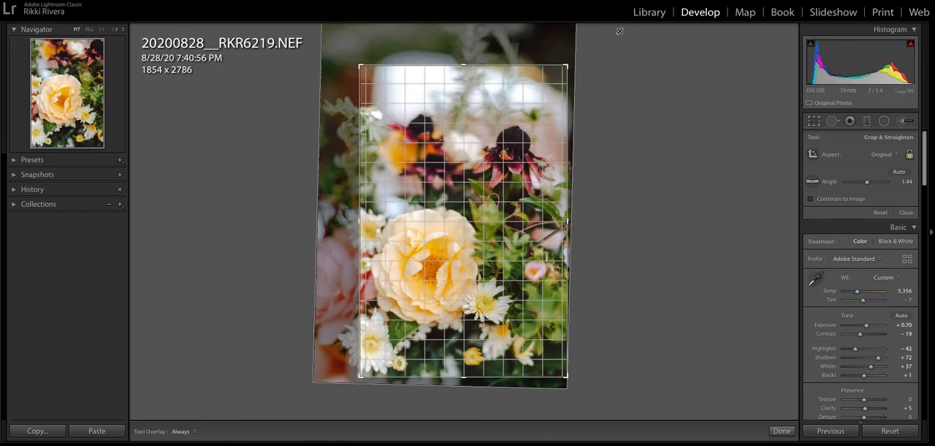
pyautogui.moveTo(360, 66); pyautogui.dragTo(334, 28)
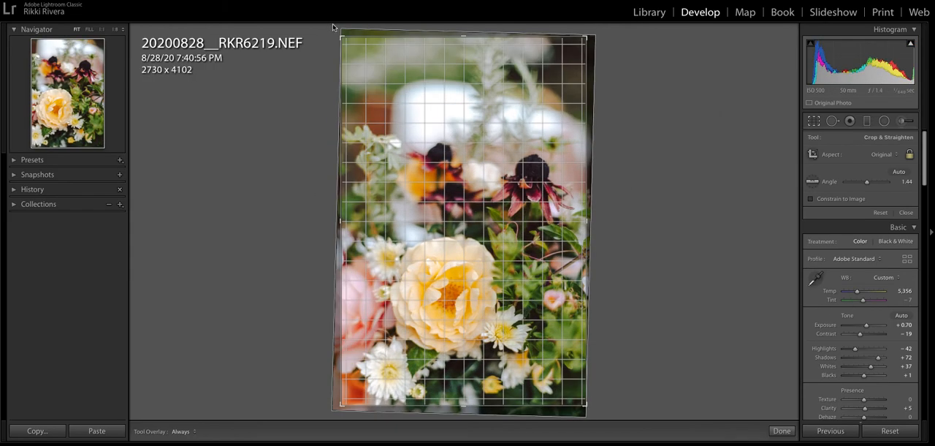
pyautogui.moveTo(587, 135); pyautogui.dragTo(539, 133)
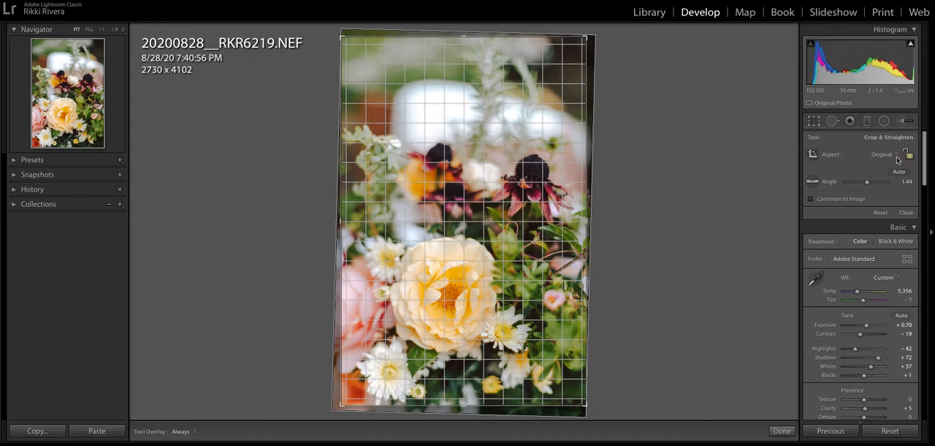
# Constrain the crop to the 4 x 5 / 8 x 10 aspect ratio and move the photo upward within the frame
pyautogui.click(890, 155)
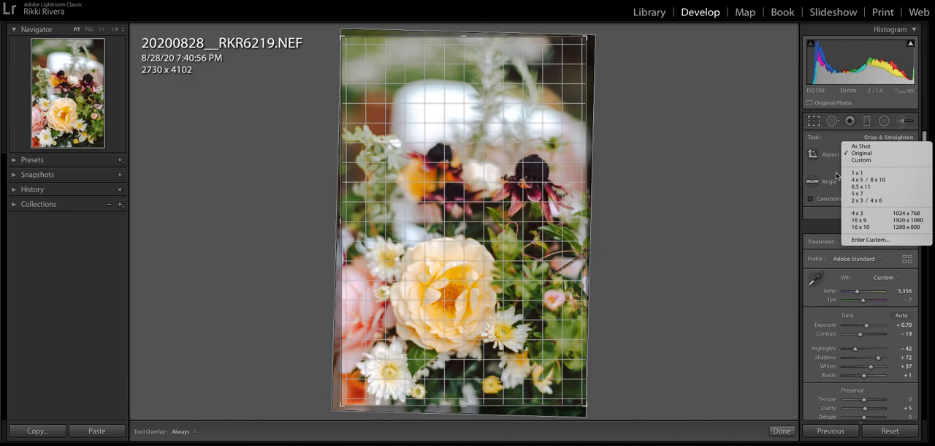
pyautogui.click(894, 180)
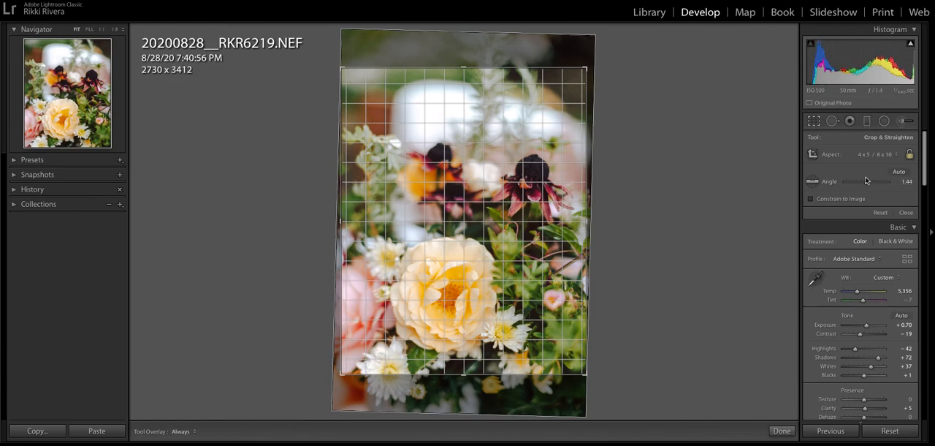
pyautogui.moveTo(569, 184); pyautogui.dragTo(554, 151)
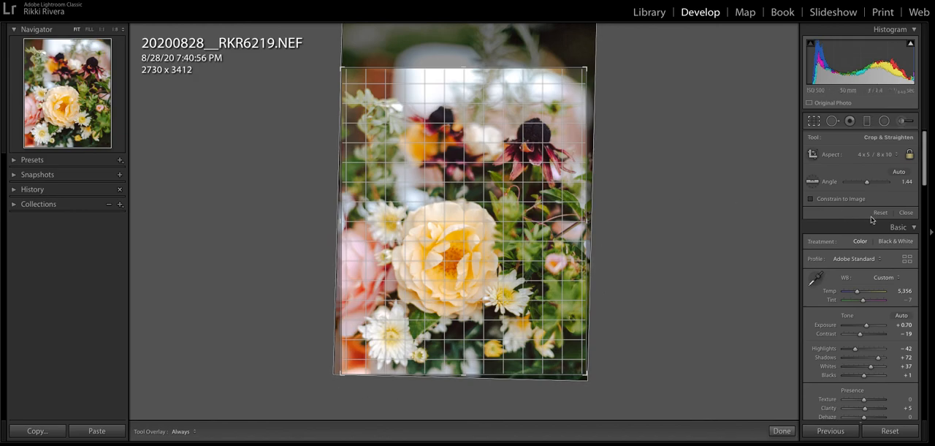
# Set the crop aspect to As Shot, try adjusting the frame's upper edge, and toggle the aspect ratio lock
pyautogui.click(878, 156)
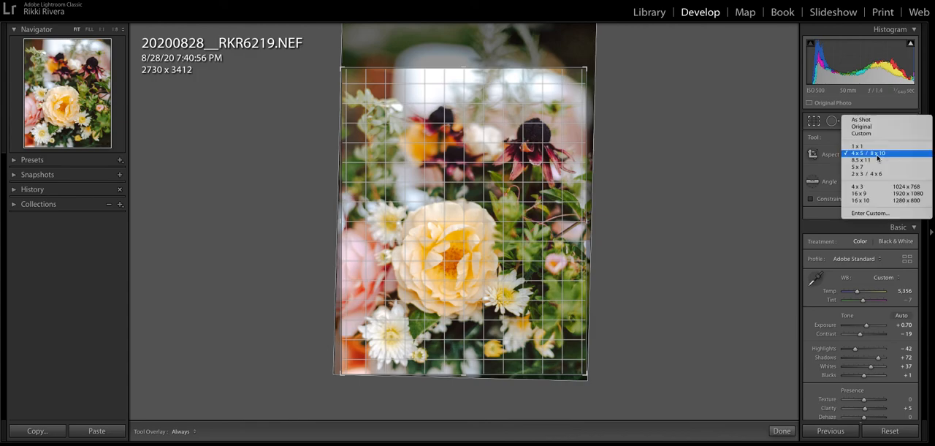
pyautogui.click(880, 119)
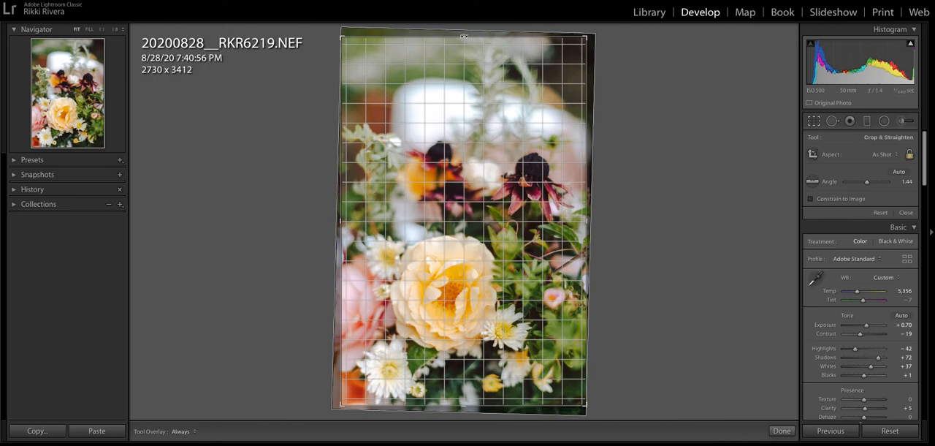
pyautogui.moveTo(477, 35)
pyautogui.mouseDown()
pyautogui.moveTo(482, 49)
pyautogui.moveTo(486, 35)
pyautogui.mouseUp()
pyautogui.click(910, 156)
pyautogui.click(908, 156)
pyautogui.click(909, 156)
# Crop the flower photo to the 4 x 5 / 8 x 10 aspect ratio and close the crop tool
pyautogui.click(887, 156)
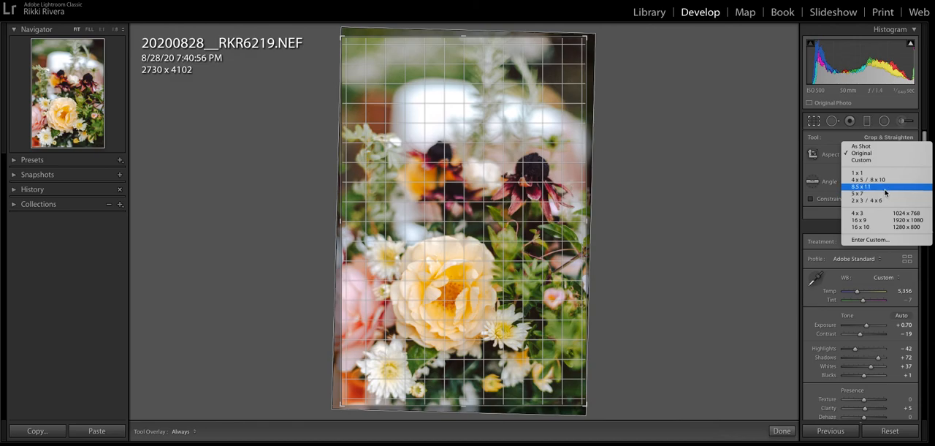
pyautogui.click(880, 179)
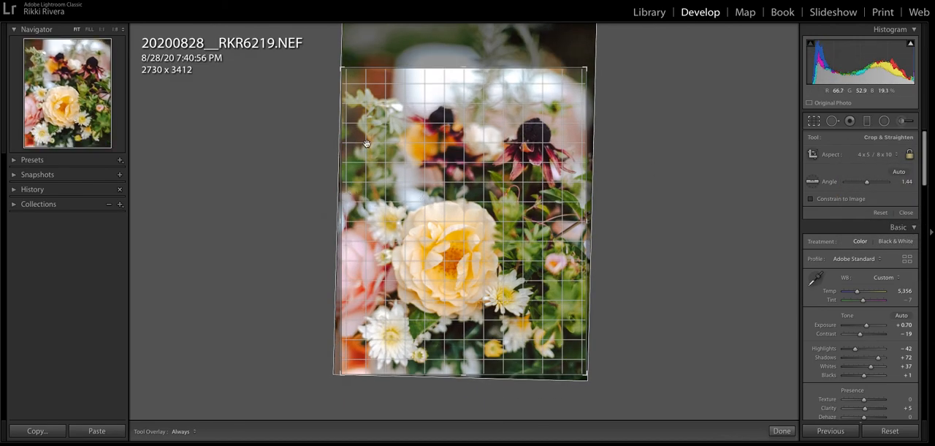
pyautogui.click(906, 213)
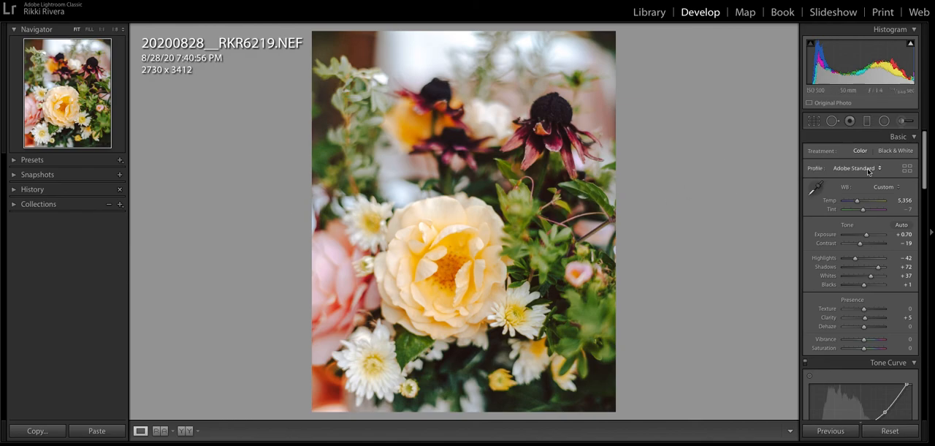
# Reopen the flower photo's crop, reset it, and constrain it to the 5 x 7 aspect ratio
pyautogui.click(814, 121)
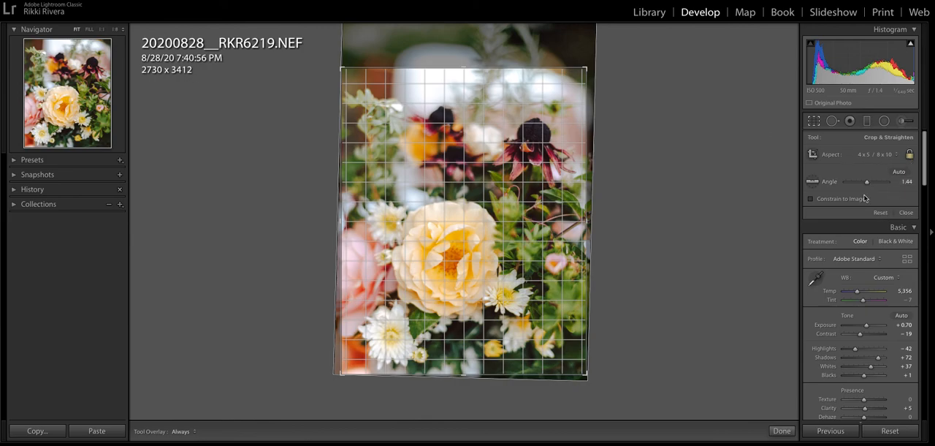
pyautogui.click(881, 212)
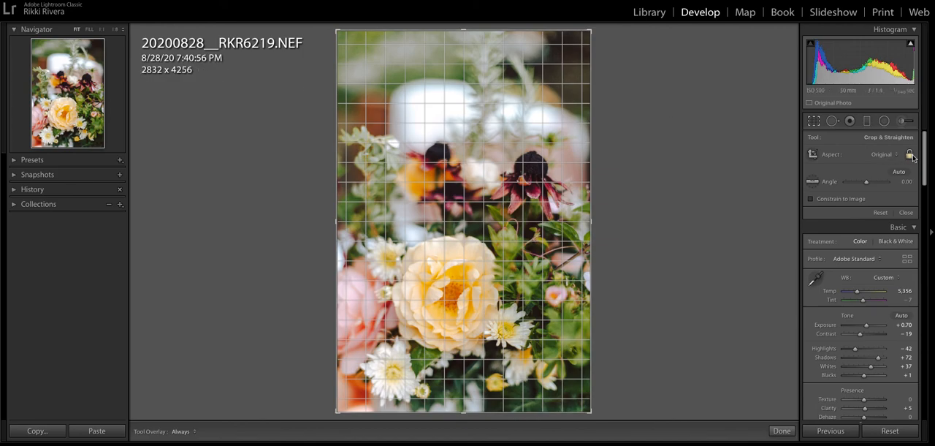
pyautogui.click(887, 154)
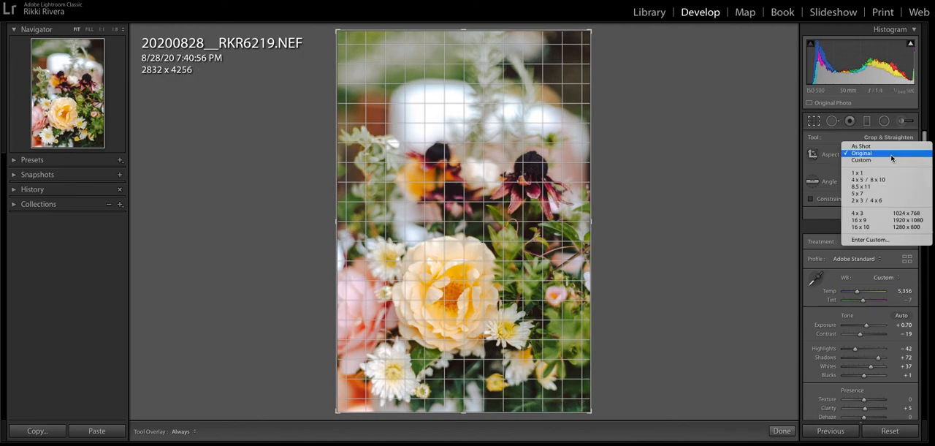
pyautogui.click(881, 194)
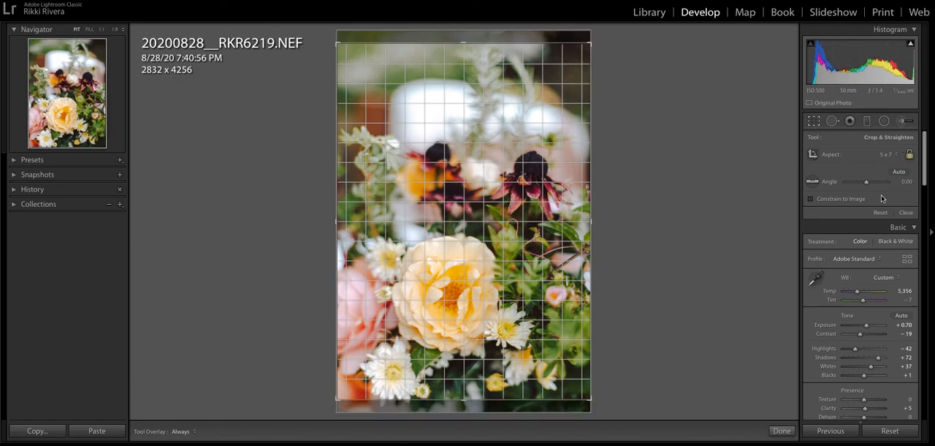
# Constrain the crop to a 1 x 1 square, then resize and reposition it around the yellow rose at 2832 x 2832
pyautogui.click(886, 154)
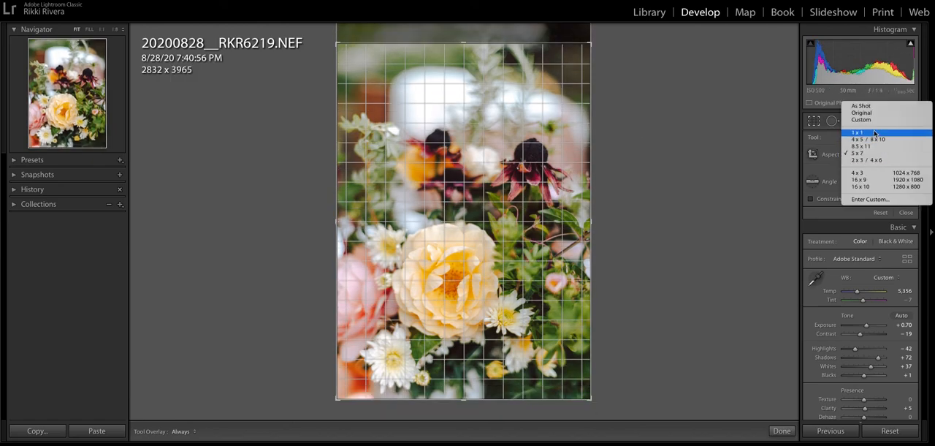
pyautogui.click(875, 132)
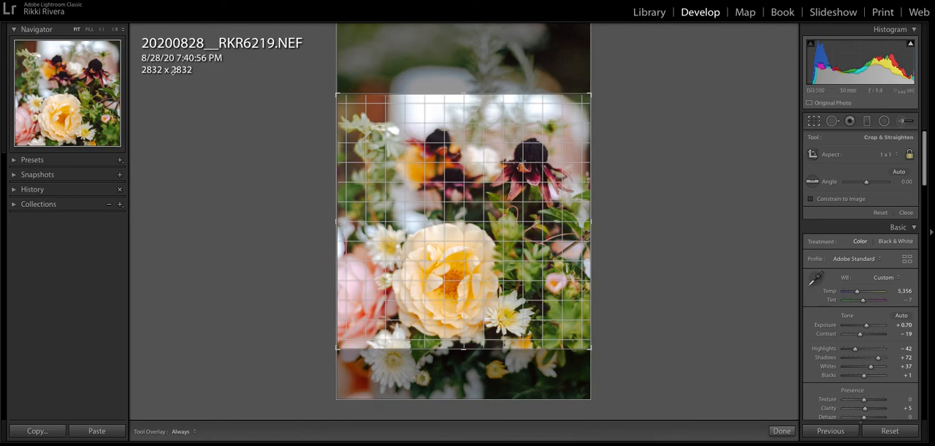
pyautogui.moveTo(473, 142); pyautogui.dragTo(506, 174)
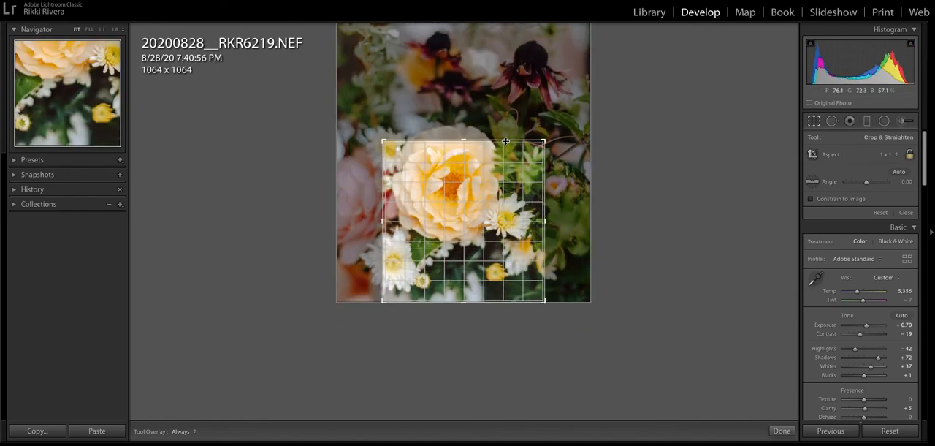
pyautogui.moveTo(476, 141); pyautogui.dragTo(479, 86)
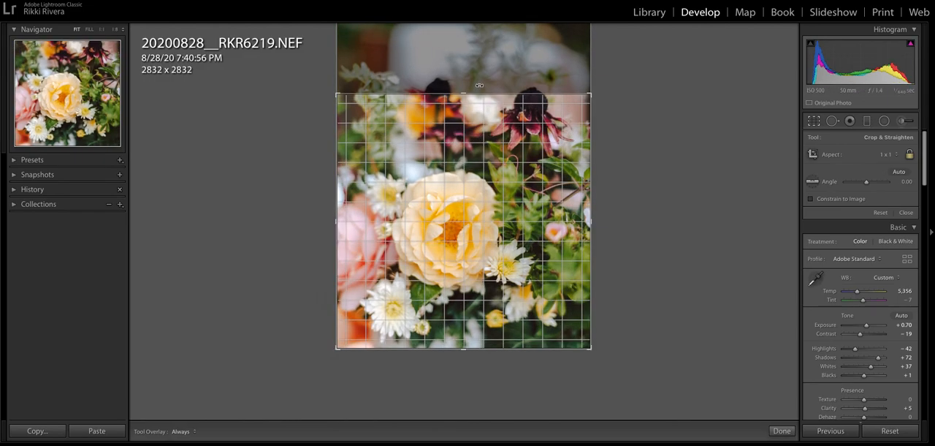
pyautogui.moveTo(507, 136); pyautogui.dragTo(508, 144)
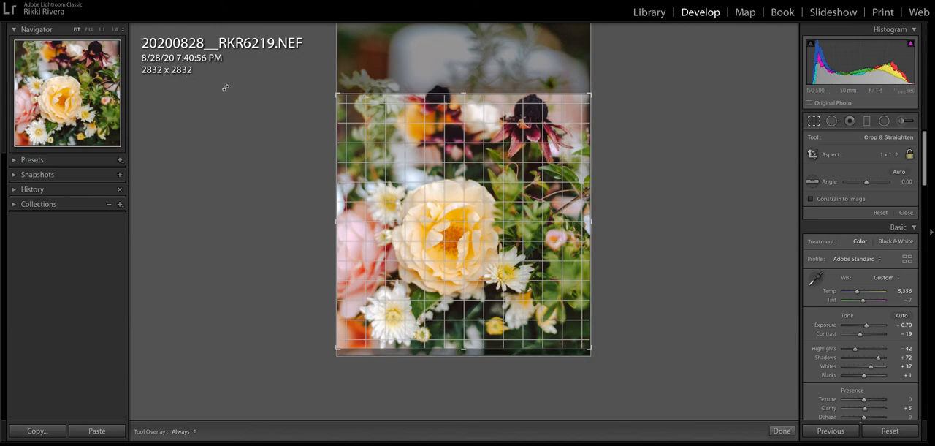
# Return the crop to the Original aspect ratio, rotate the photo to an angle of about 1.79, and close the crop tool
pyautogui.click(893, 154)
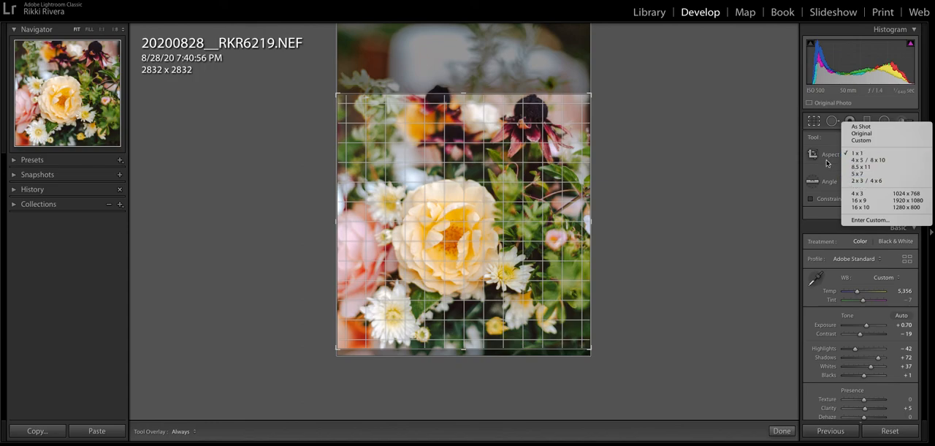
pyautogui.click(862, 134)
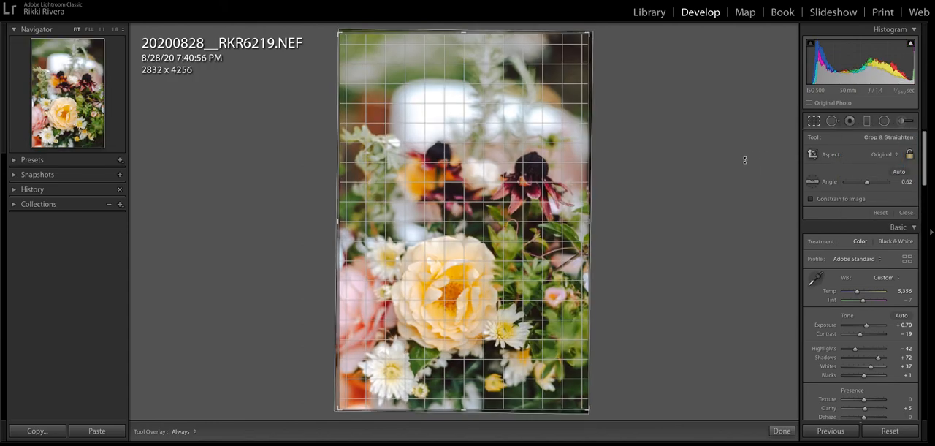
pyautogui.moveTo(746, 156); pyautogui.dragTo(746, 163)
pyautogui.moveTo(513, 159); pyautogui.dragTo(514, 152)
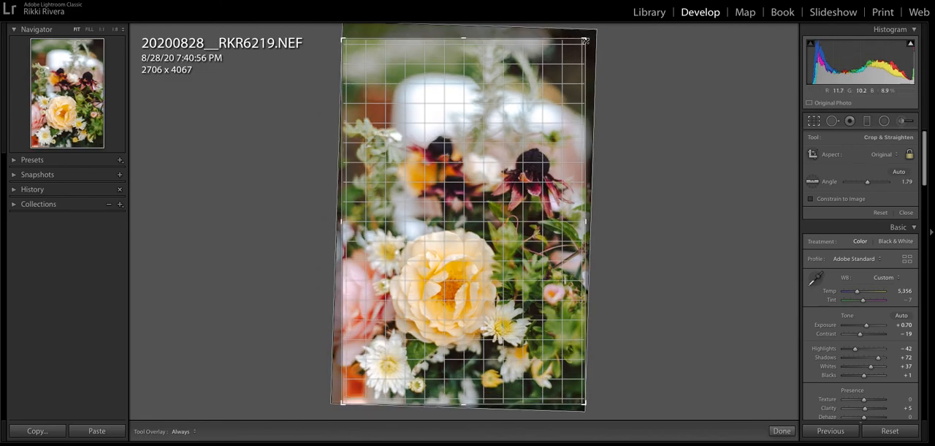
pyautogui.click(906, 212)
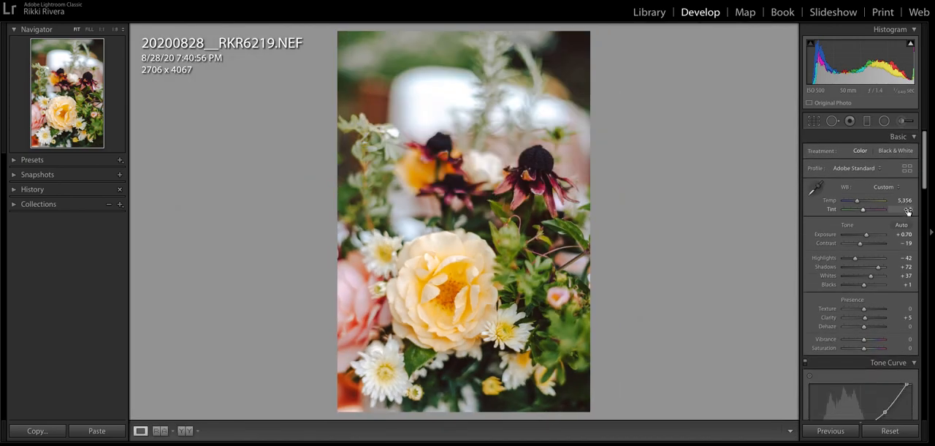
# Switch to the next photo, the pizza table, and reset its crop to the full 4256 x 2832 frame
pyautogui.press('Right')
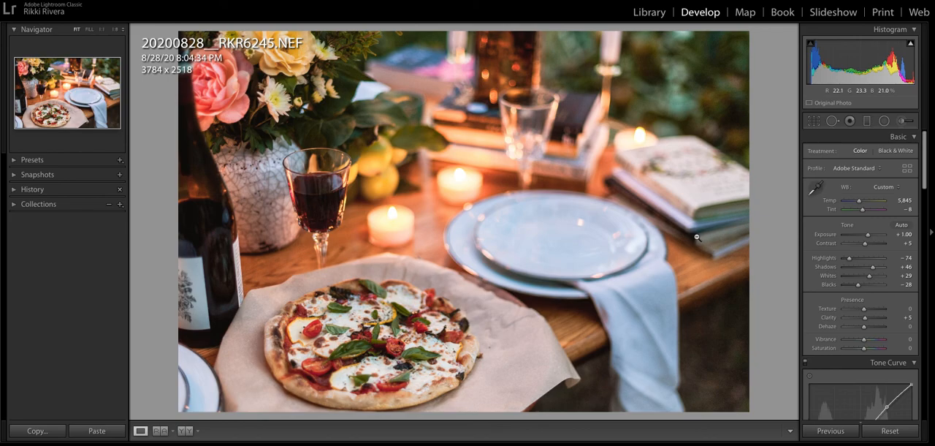
pyautogui.click(813, 120)
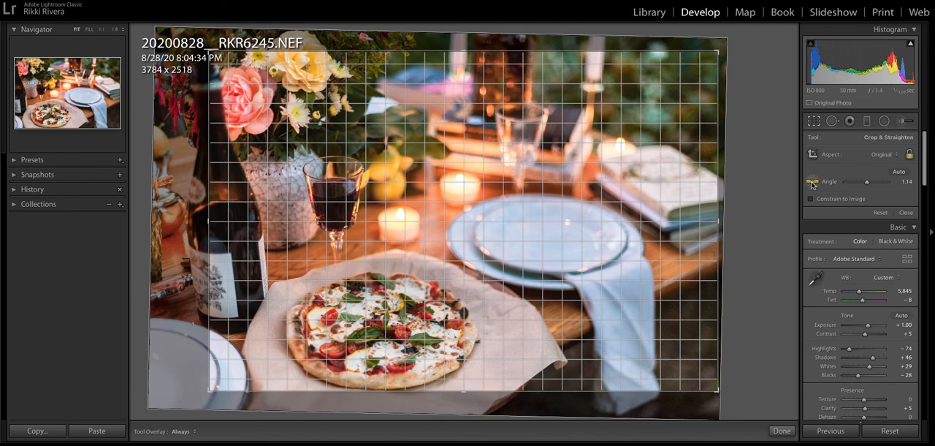
pyautogui.click(880, 212)
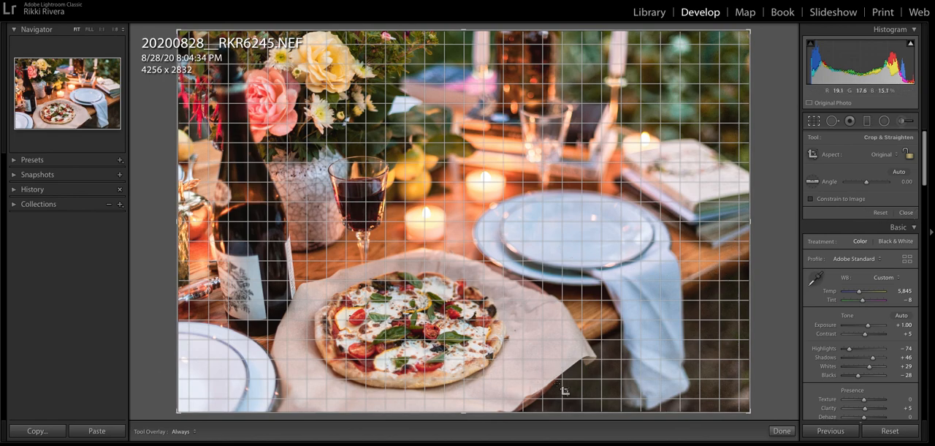
# Rotate the pizza photo to an angle of about -5.55, apply the crop, and undo the last rotation
pyautogui.moveTo(780, 147); pyautogui.dragTo(779, 137)
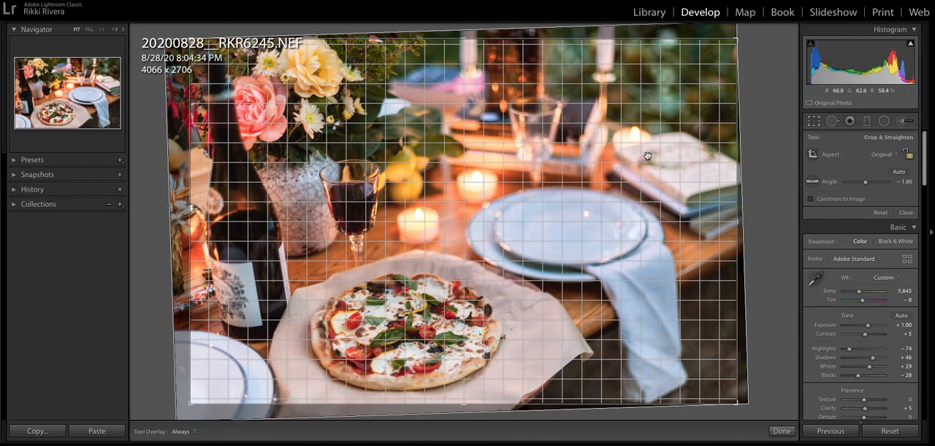
pyautogui.moveTo(777, 164); pyautogui.dragTo(776, 142)
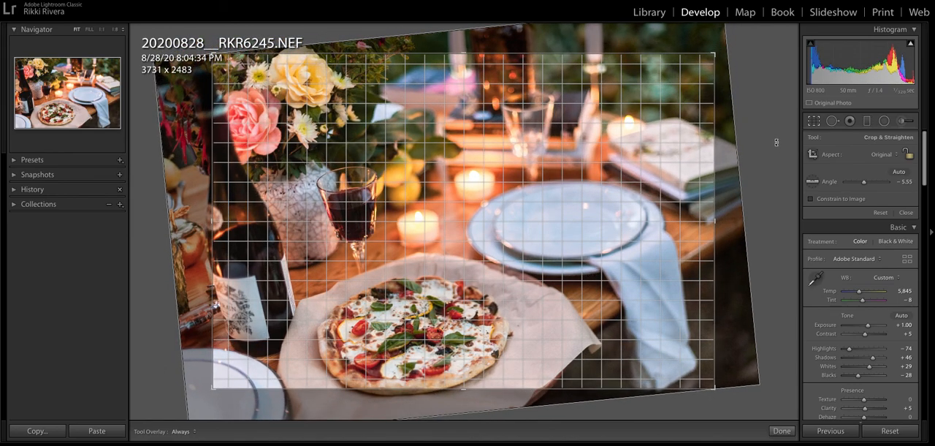
pyautogui.press('Return')
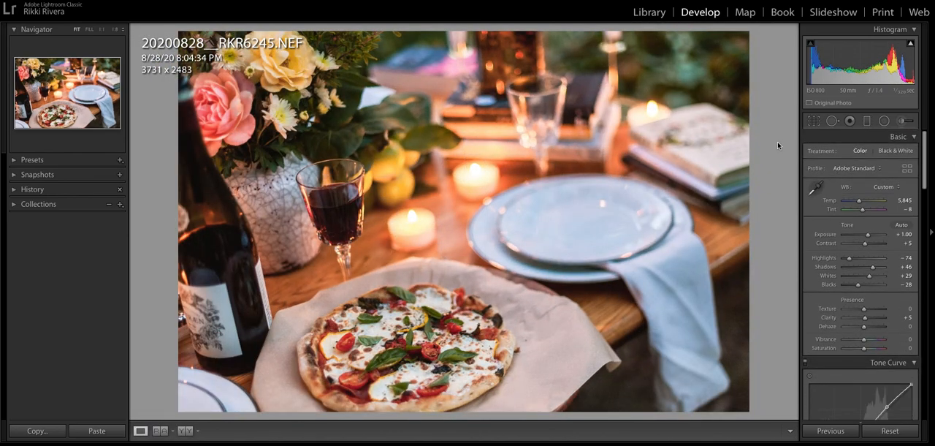
pyautogui.hotkey('ctrl', 'z')
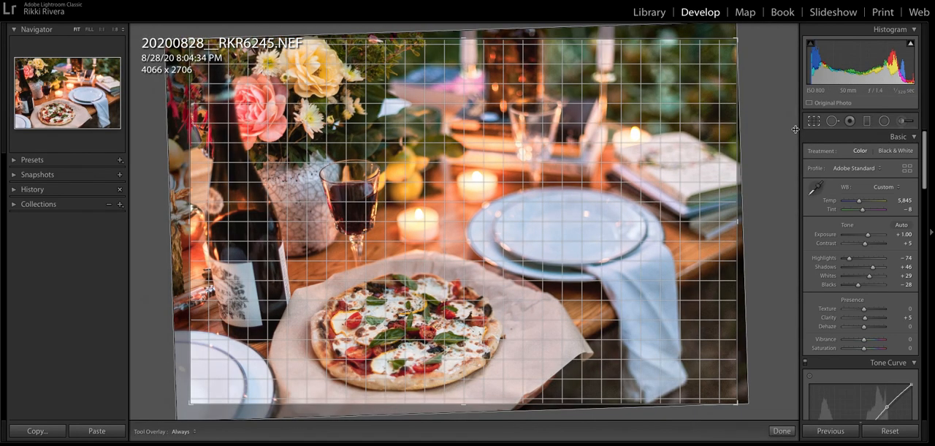
# Reopen the pizza photo's crop, rotate it to about -5.02, and narrow the frame freely to 2949 x 2463
pyautogui.click(814, 121)
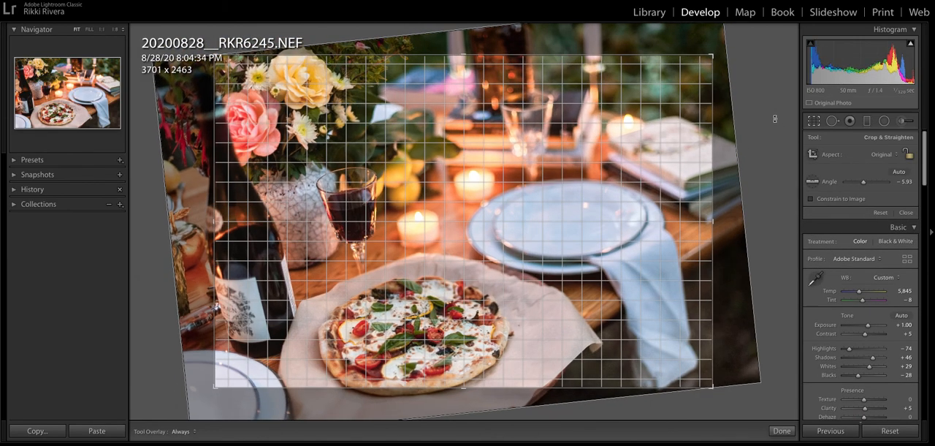
pyautogui.moveTo(775, 119); pyautogui.dragTo(776, 125)
pyautogui.moveTo(708, 200); pyautogui.dragTo(606, 191)
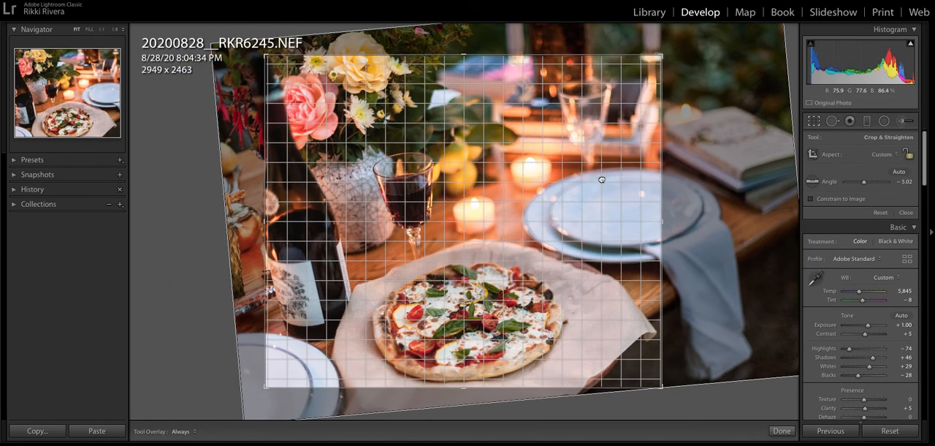
pyautogui.press('Return')
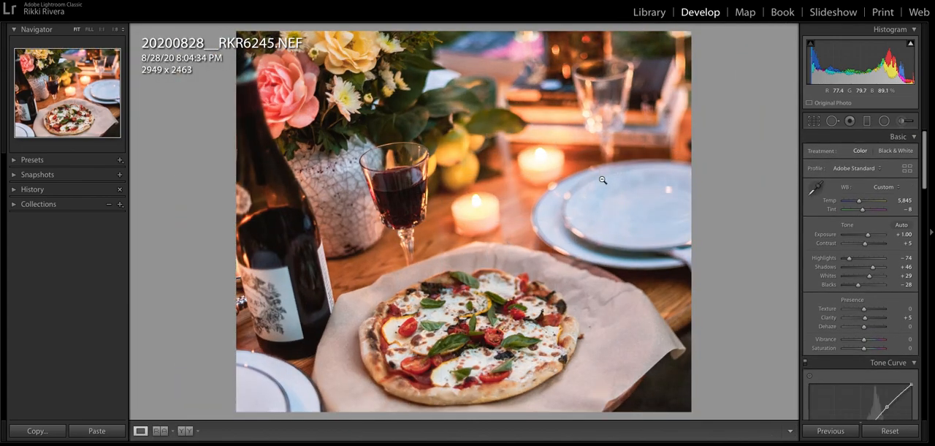
# Rotate the narrowed pizza crop to an angle of about 3.28 and apply it
pyautogui.click(813, 121)
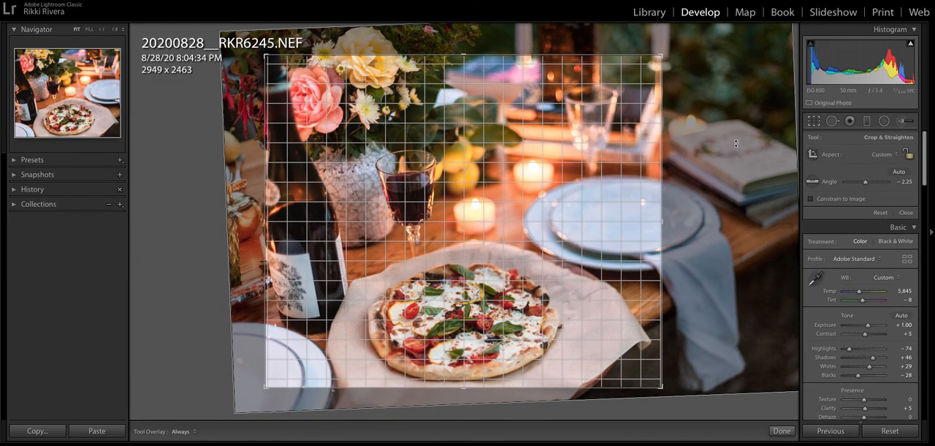
pyautogui.moveTo(735, 143); pyautogui.dragTo(737, 169)
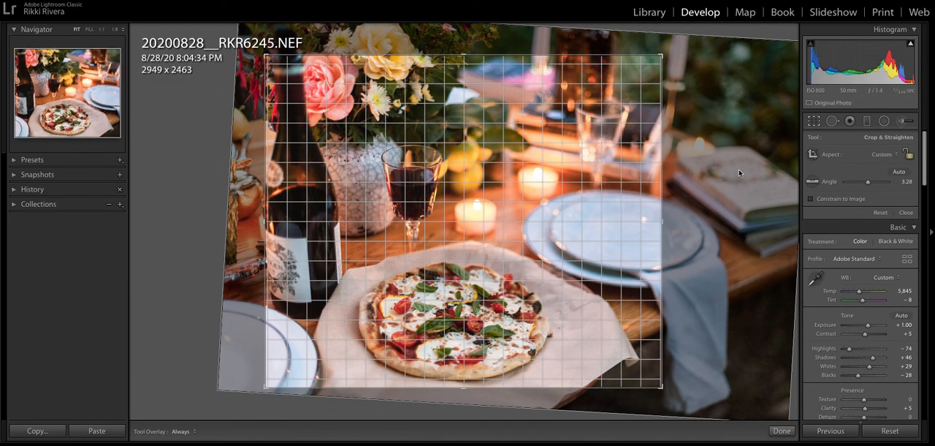
pyautogui.press('Return')
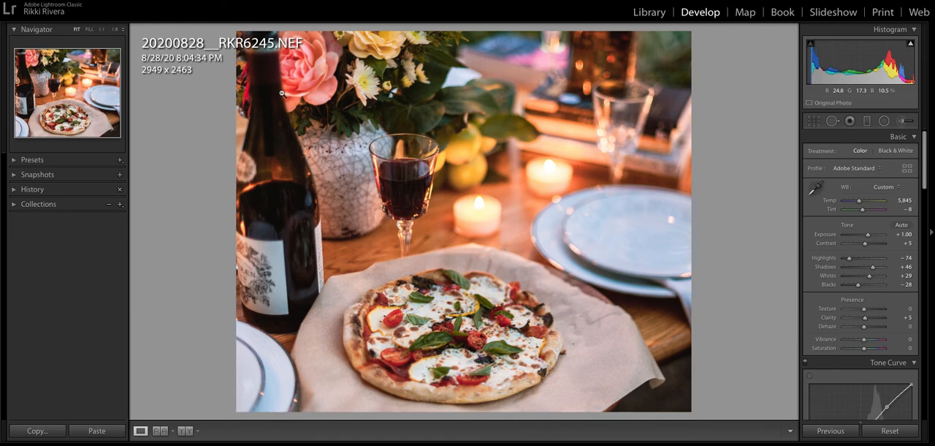
# Return the pizza crop to the Original aspect ratio, then shrink and reposition it around the pizza at 2230 x 1484
pyautogui.click(814, 121)
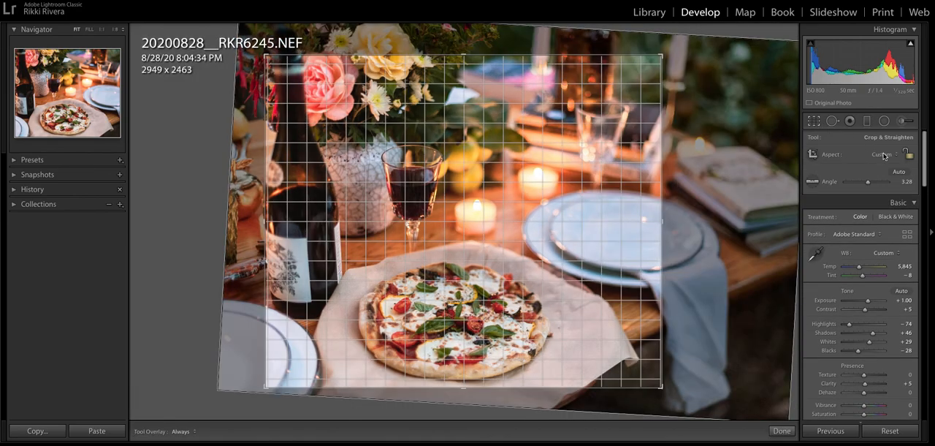
pyautogui.click(883, 154)
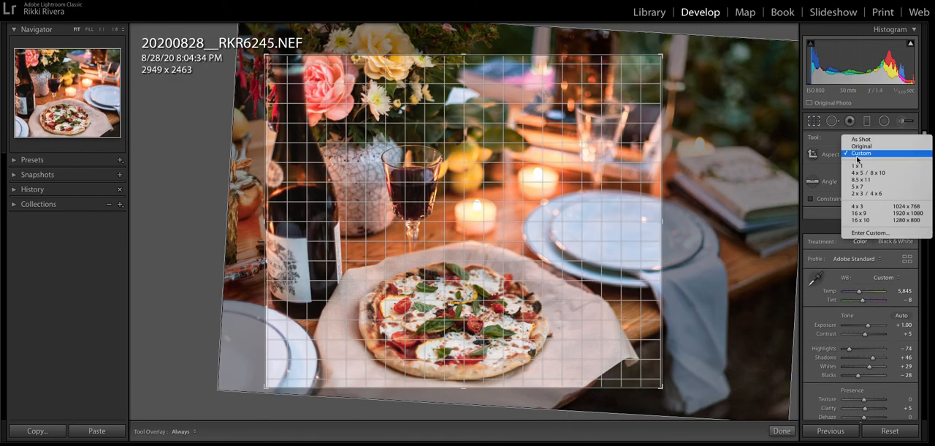
pyautogui.click(860, 146)
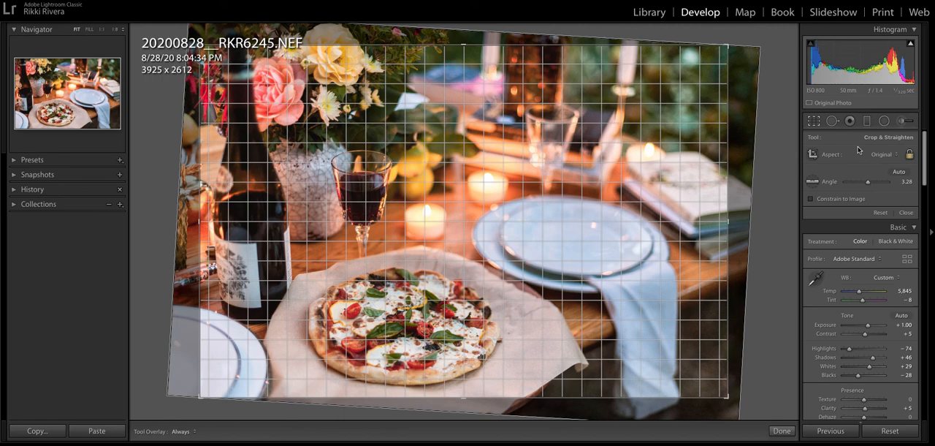
pyautogui.moveTo(728, 45); pyautogui.dragTo(616, 86)
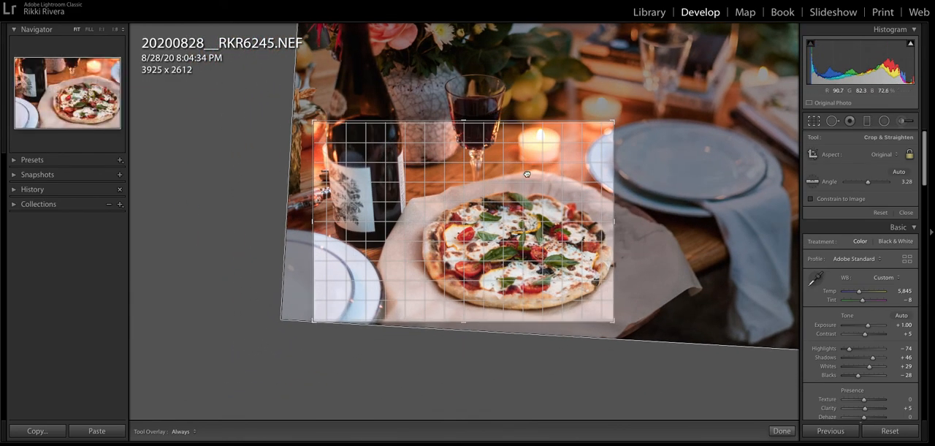
pyautogui.moveTo(529, 174); pyautogui.dragTo(468, 181)
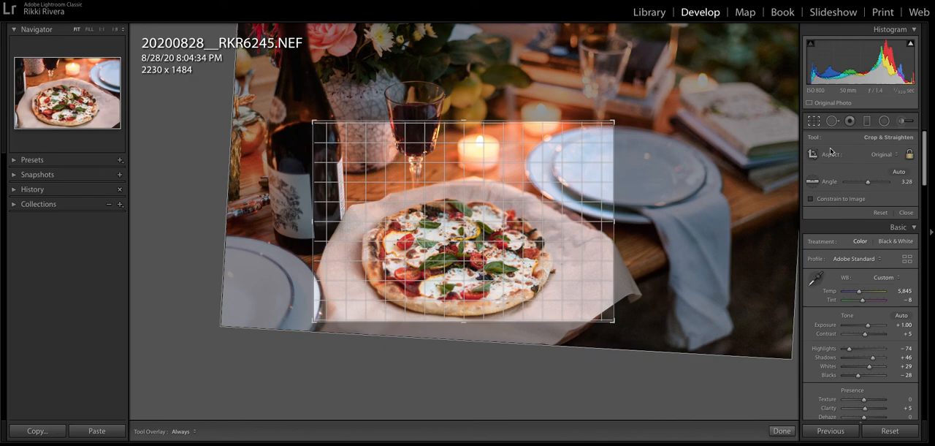
# Reset the pizza crop, then crop freely around the pizza to 2493 x 1895 at an angle of about 2.72
pyautogui.click(880, 212)
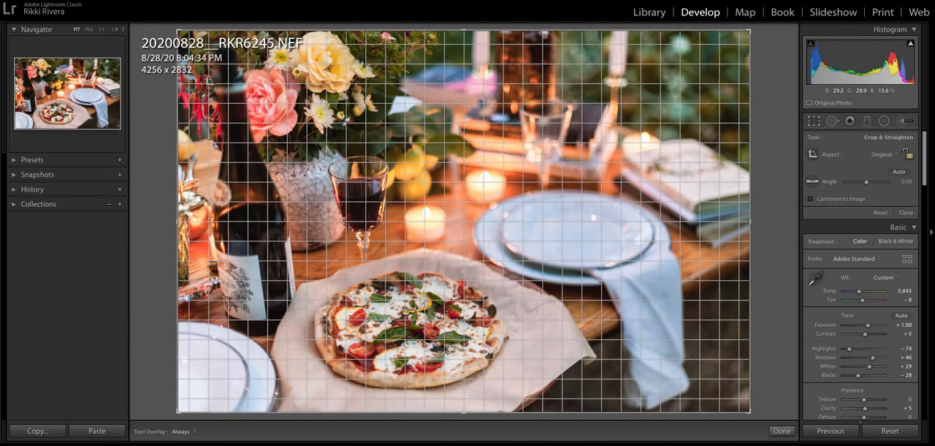
pyautogui.moveTo(749, 32); pyautogui.dragTo(475, 147)
pyautogui.moveTo(626, 107)
pyautogui.mouseDown()
pyautogui.moveTo(642, 88)
pyautogui.moveTo(632, 92)
pyautogui.mouseUp()
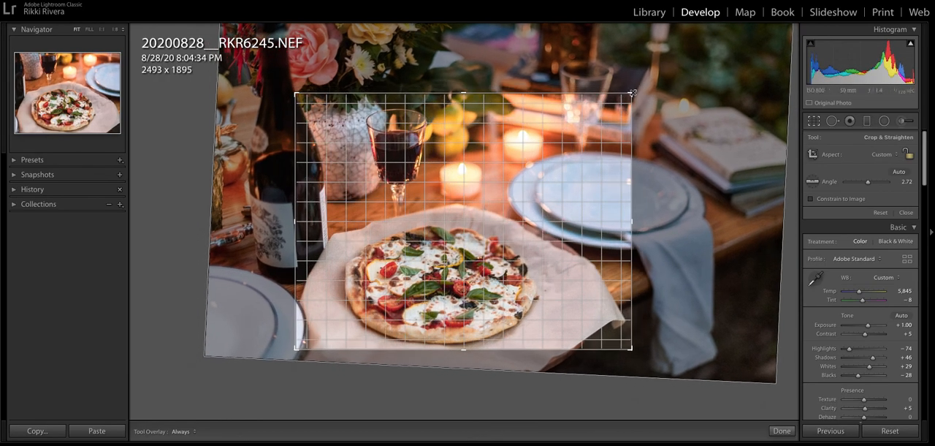
pyautogui.press('Return')
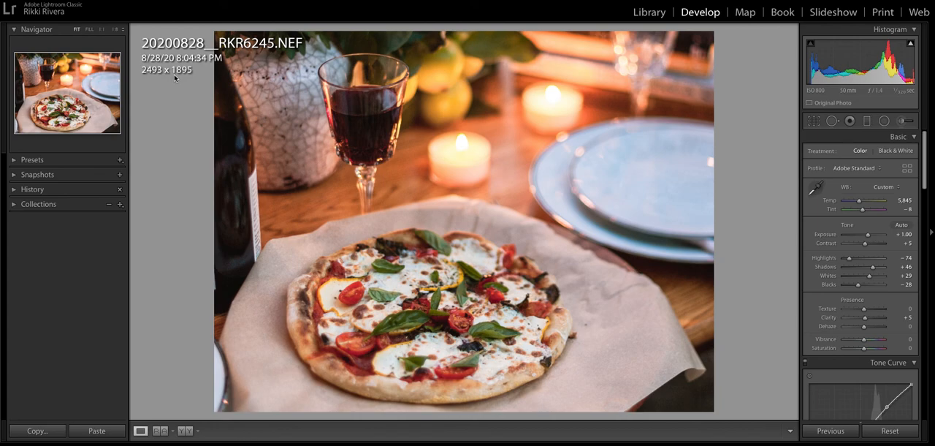
# Reopen the pizza photo's crop, adjust its angle to about 2.04, and apply it
pyautogui.click(813, 121)
pyautogui.moveTo(721, 122); pyautogui.dragTo(721, 117)
pyautogui.press('Return')
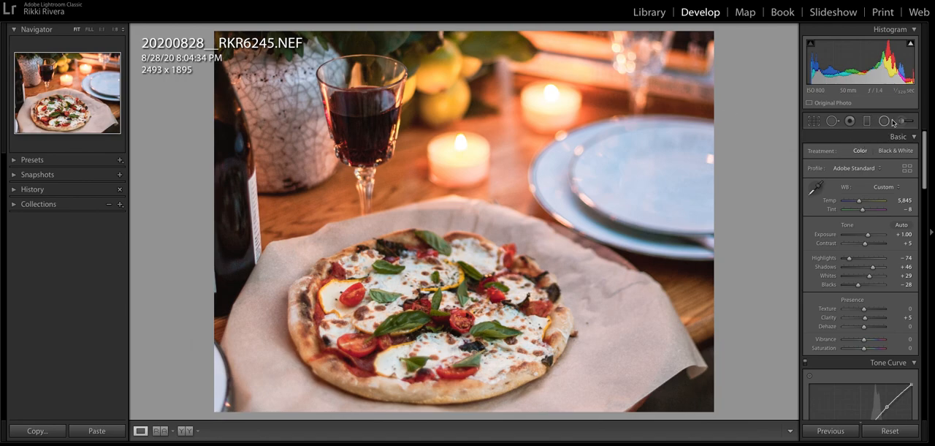
# Reset the pizza photo's crop, rotate it to an angle of about 1.53, and close the crop tool
pyautogui.click(814, 122)
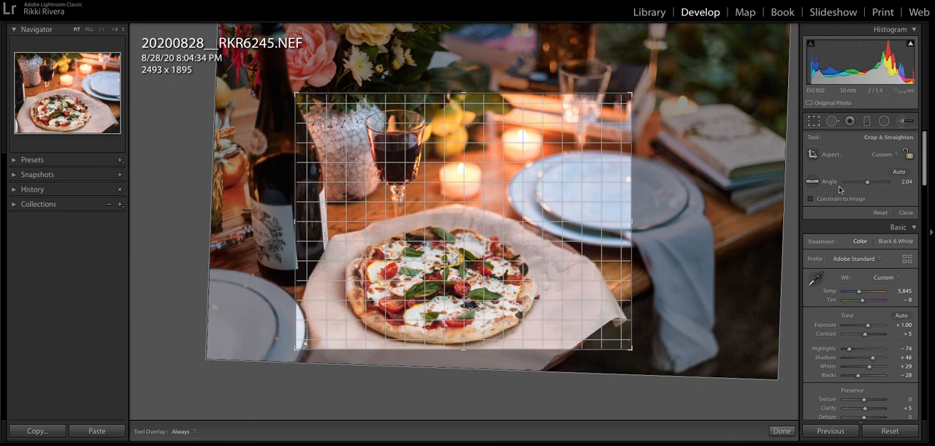
pyautogui.click(881, 213)
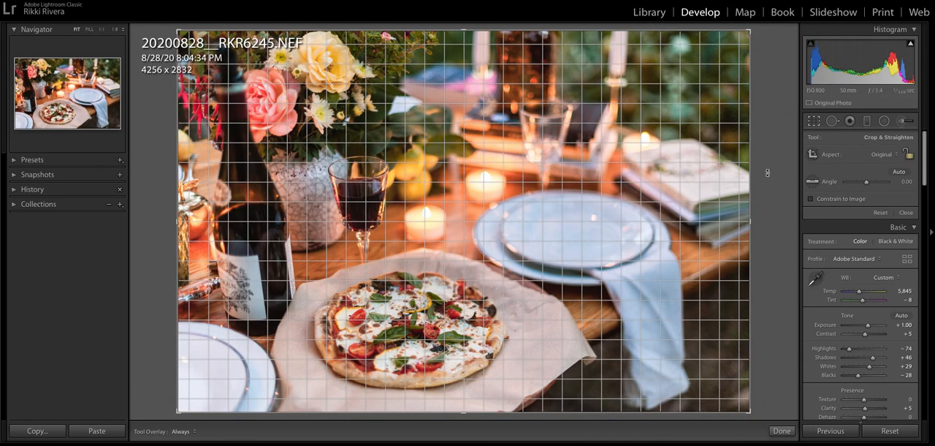
pyautogui.moveTo(782, 162); pyautogui.dragTo(784, 168)
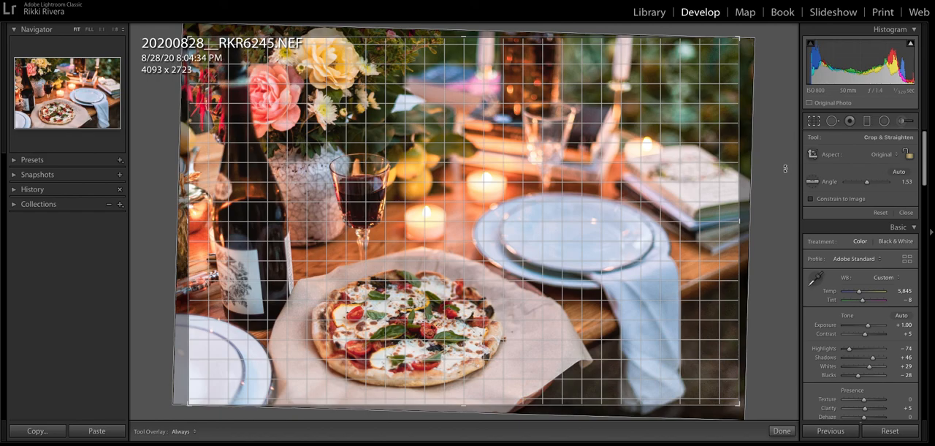
pyautogui.press('Return')
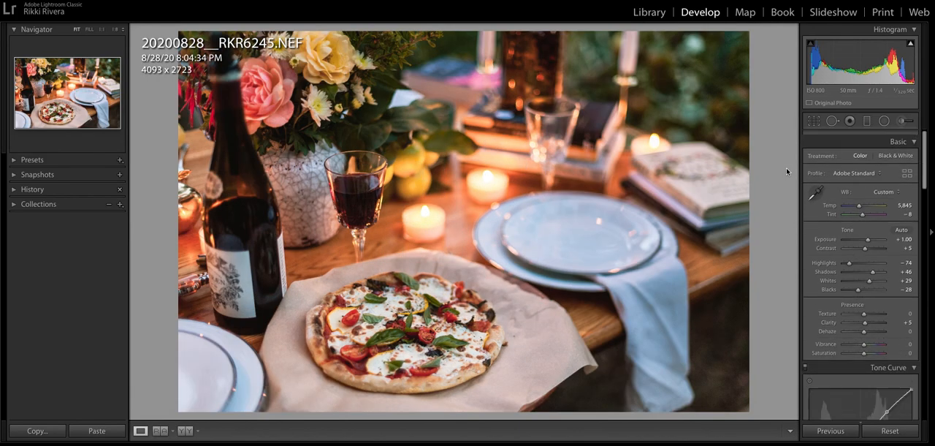
# Switch to the next photo, the candlelit garden table, slightly adjust its straightening, and close the crop tool
pyautogui.press('Right')
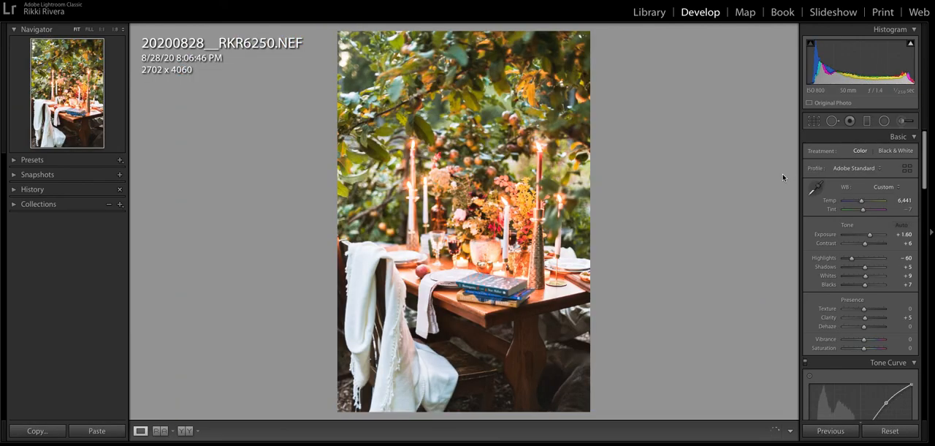
pyautogui.click(814, 120)
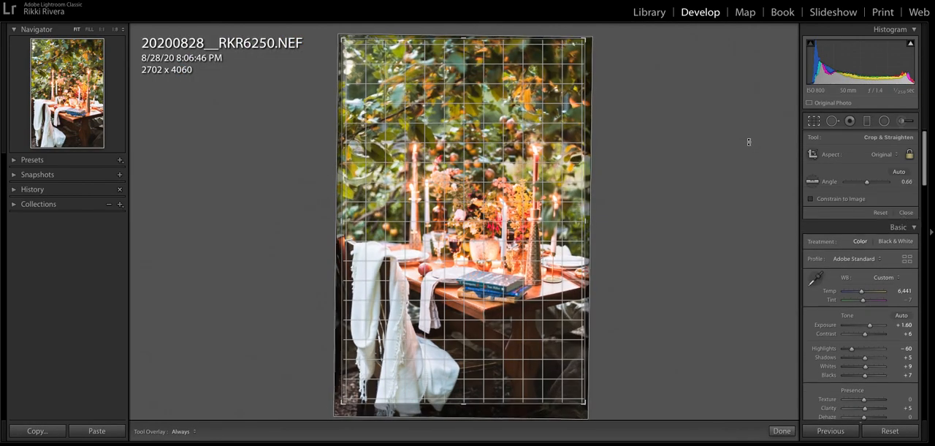
pyautogui.press('Return')
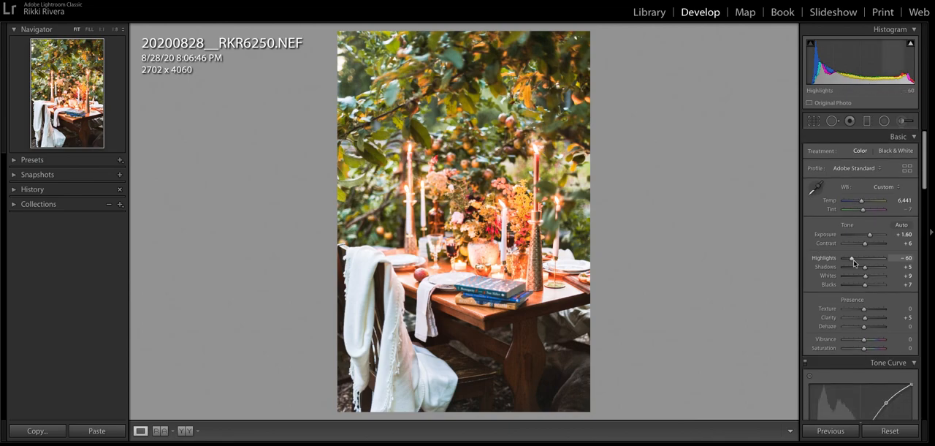
# Lower the garden table photo's Highlights to -78
pyautogui.moveTo(852, 259); pyautogui.dragTo(852, 260)
pyautogui.scroll(-2, 864, 237)
pyautogui.scroll(2, 865, 237)
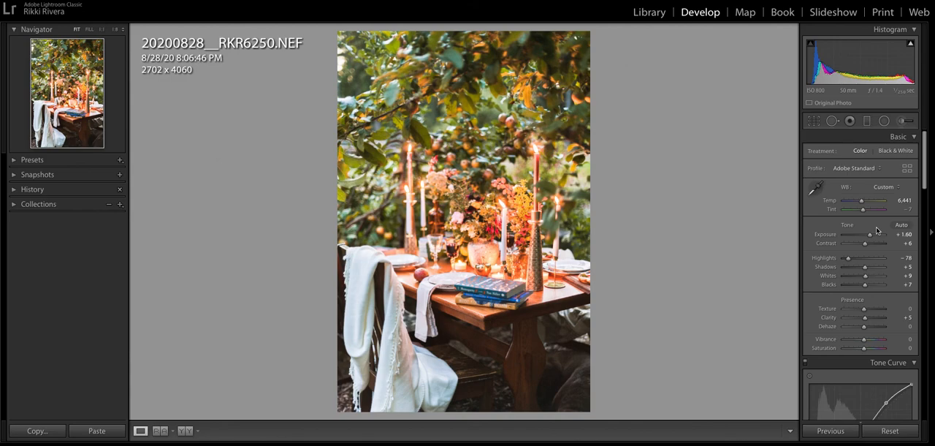
# Reopen the garden table photo's crop, keep the Original aspect ratio, rotate to about -0.30, and close the crop tool
pyautogui.click(813, 120)
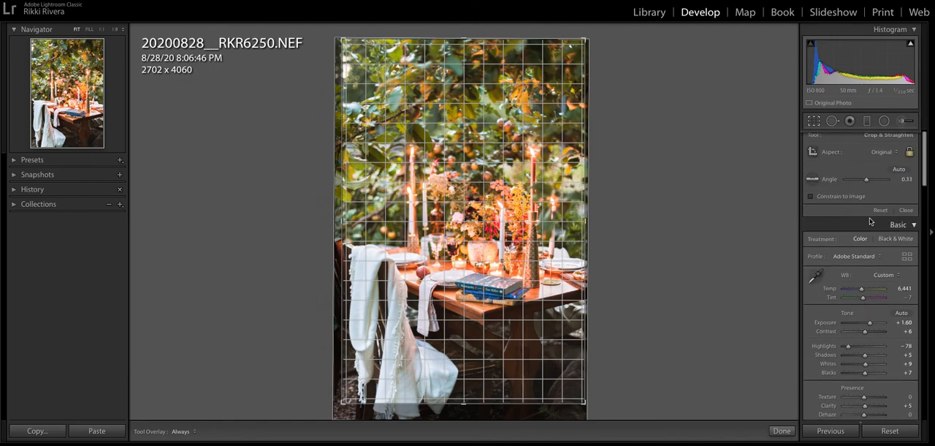
pyautogui.click(891, 154)
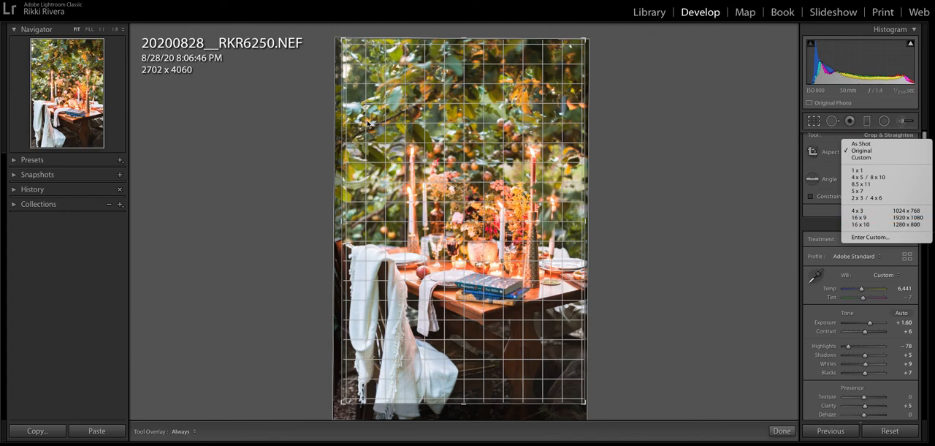
pyautogui.click(714, 175)
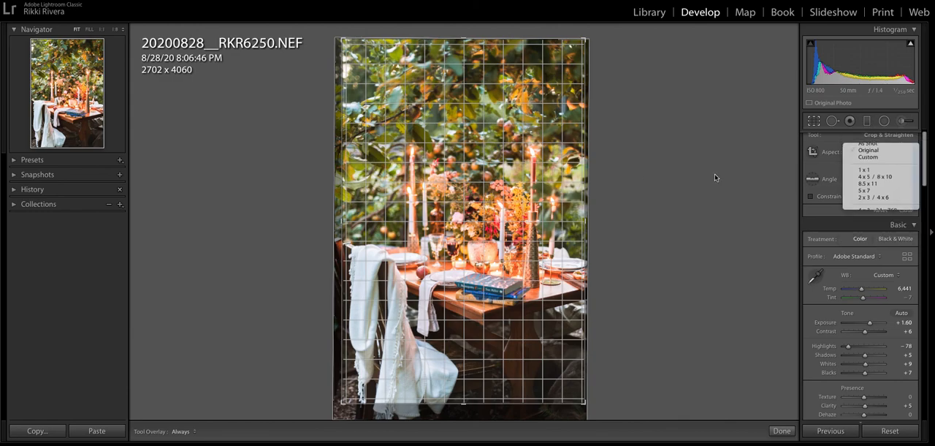
pyautogui.moveTo(710, 175); pyautogui.dragTo(718, 178)
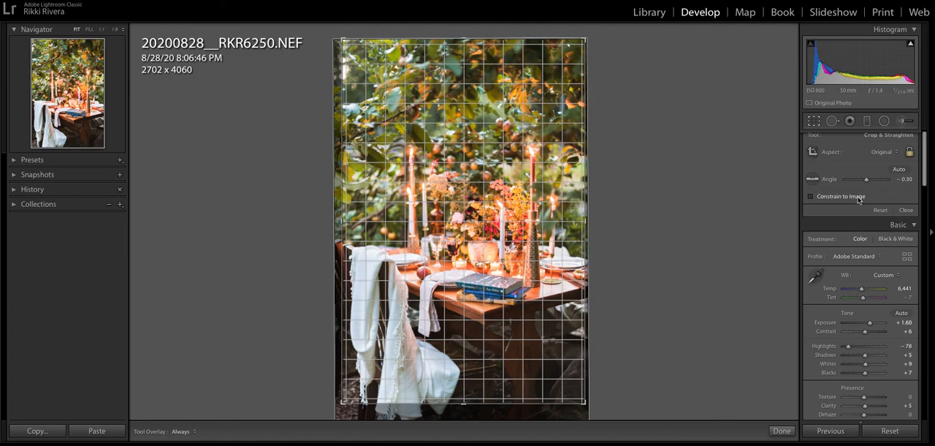
pyautogui.click(906, 211)
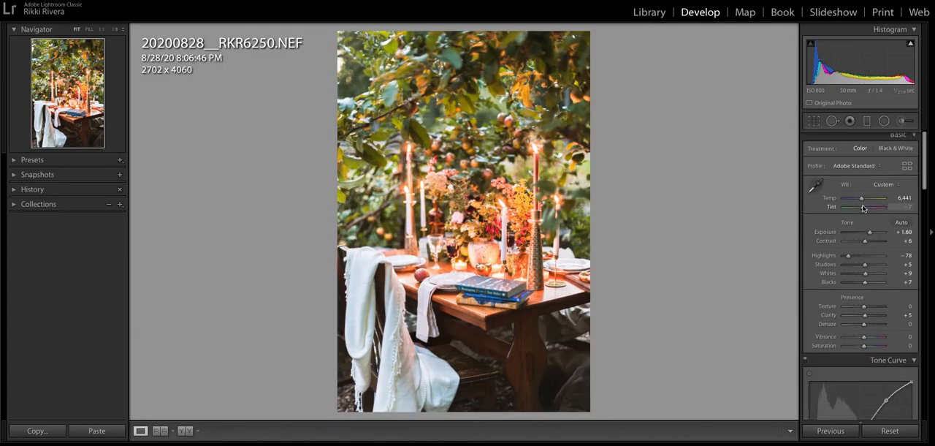